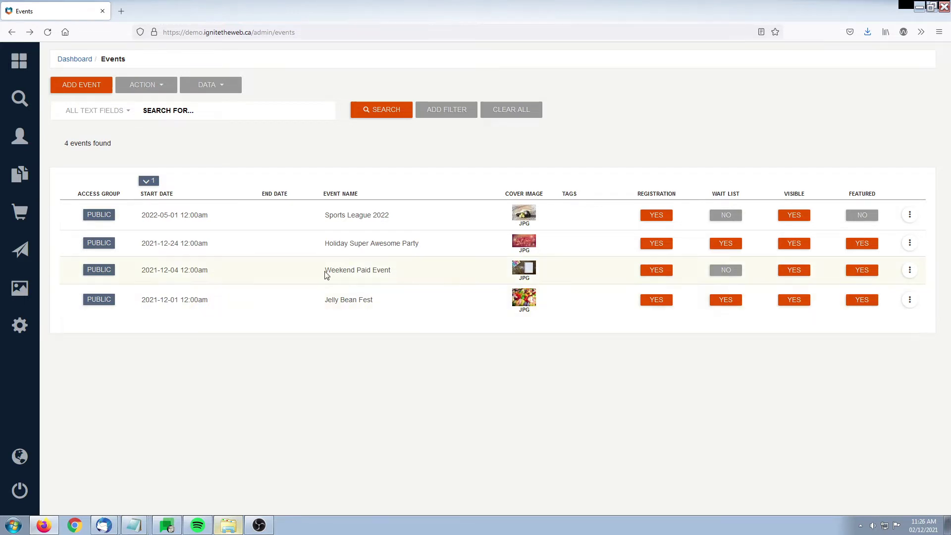
Step: From the Weekend Paid Event row's ⋮ menu, open the event's summary page
drag(325, 272, 408, 278)
click(435, 344)
click(910, 270)
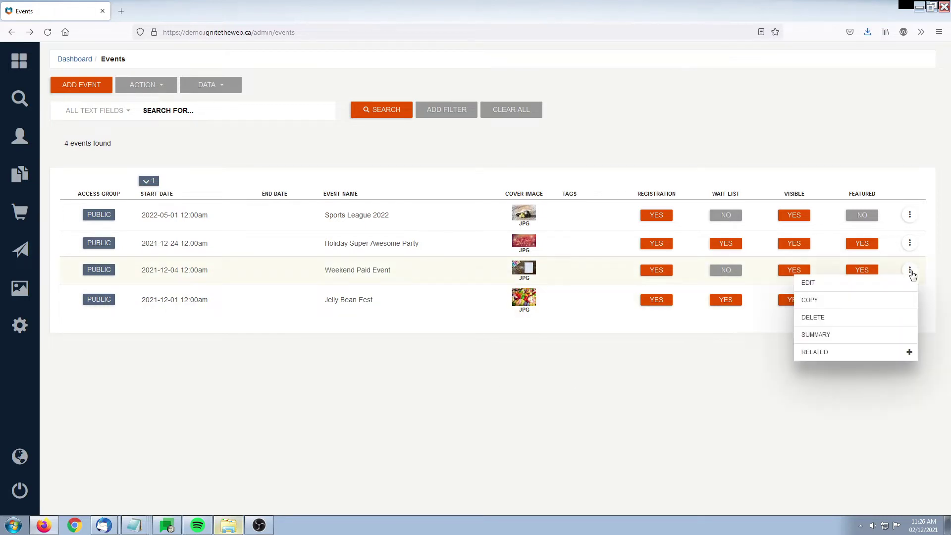
click(832, 336)
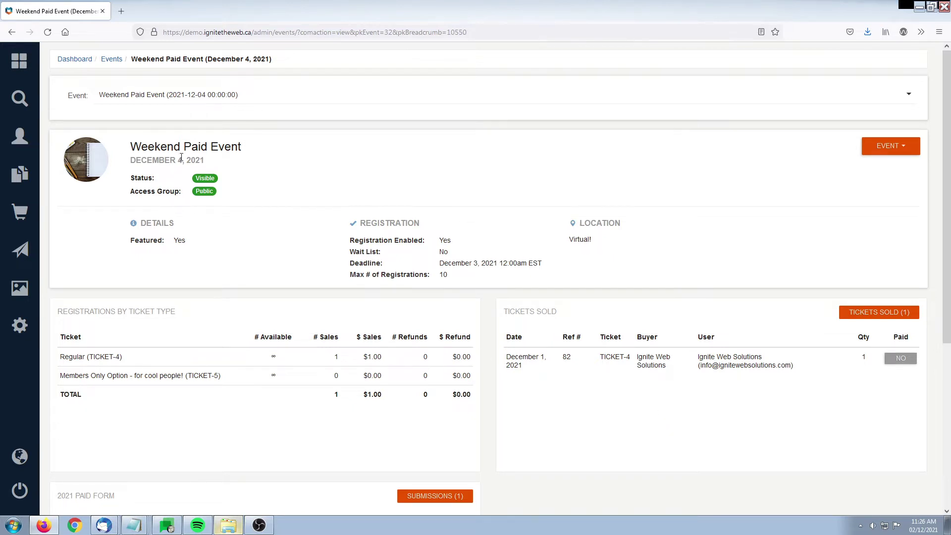
Step: Review the event heading, status, date December 4, 2021 and location details
triple_click(196, 156)
click(197, 157)
triple_click(227, 160)
click(233, 160)
double_click(628, 227)
click(629, 228)
Step: Check Registrations by Ticket Type: Regular (TICKET-4) sales, $1.00 total, $0.00 refund, plus Members Only Option and Tickets Sold
scroll(948, 177, down, 2)
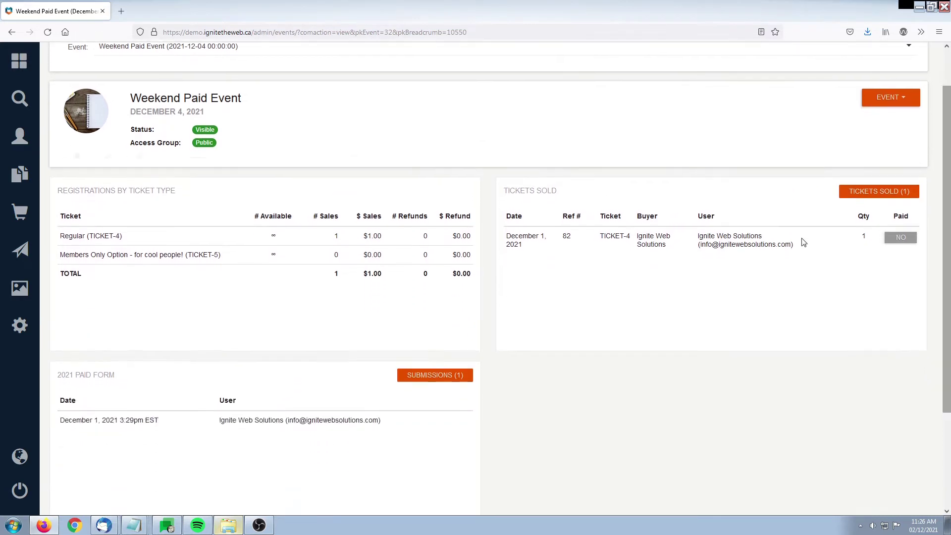
drag(61, 185, 191, 180)
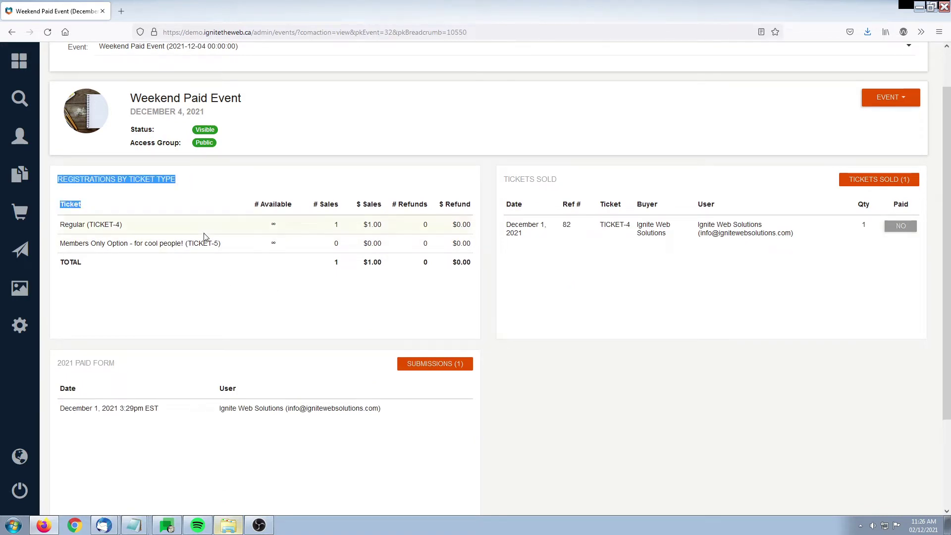
click(143, 262)
drag(60, 226, 128, 226)
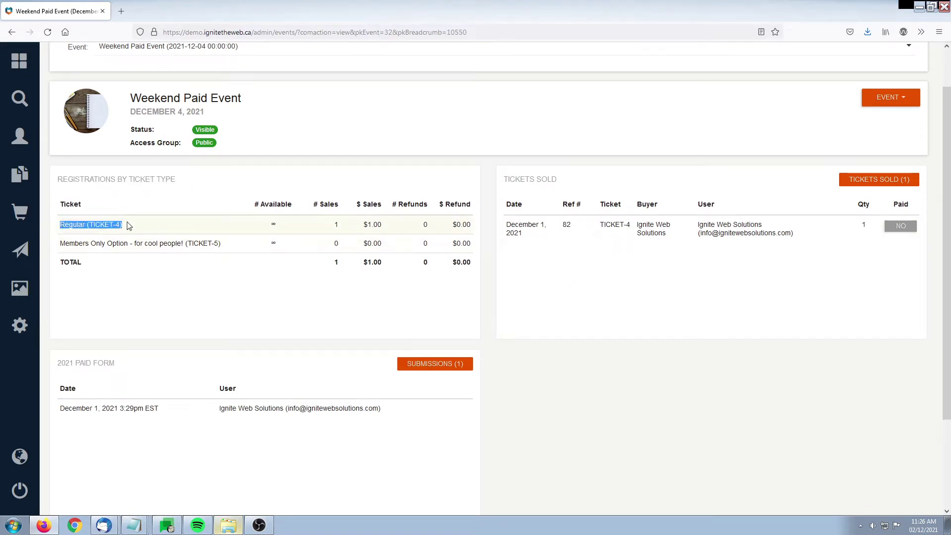
double_click(336, 225)
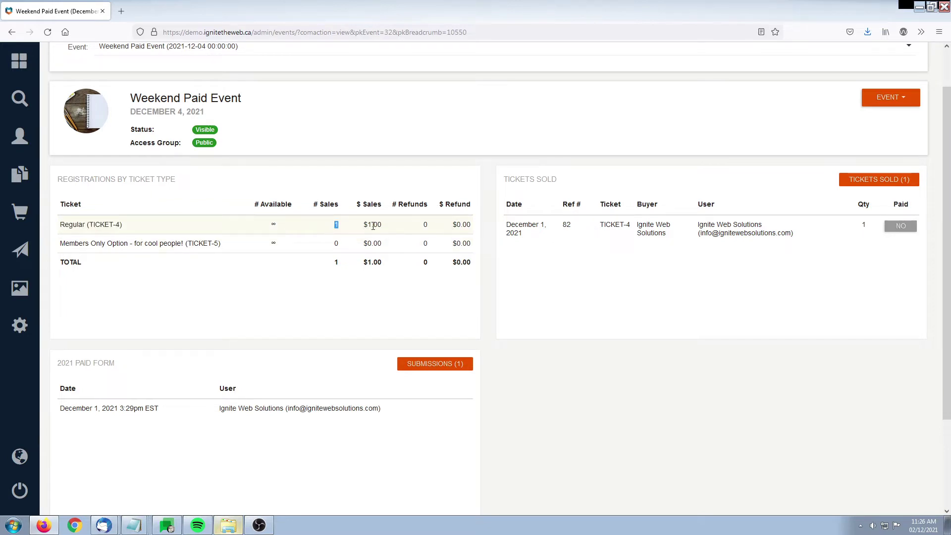
double_click(373, 225)
double_click(461, 224)
click(193, 317)
drag(58, 243, 261, 243)
click(357, 246)
drag(507, 180, 563, 178)
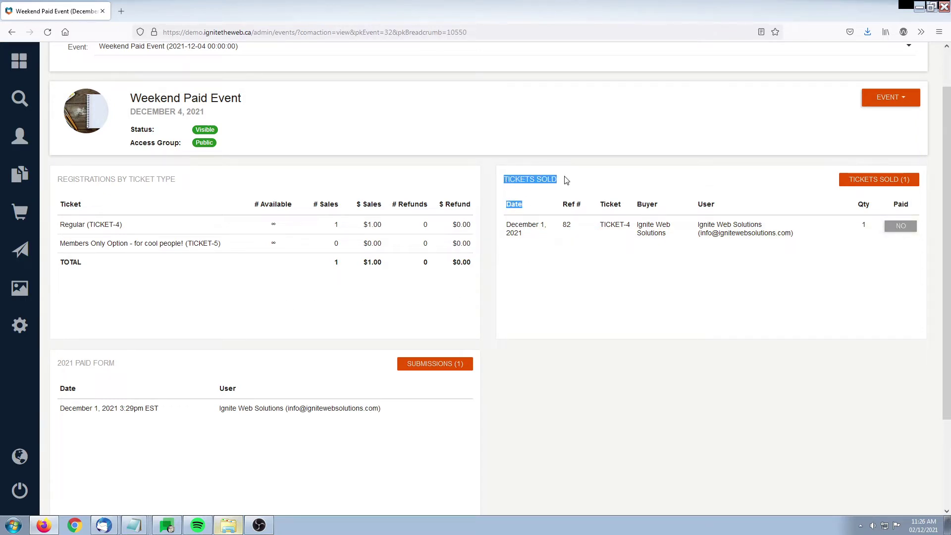
click(592, 282)
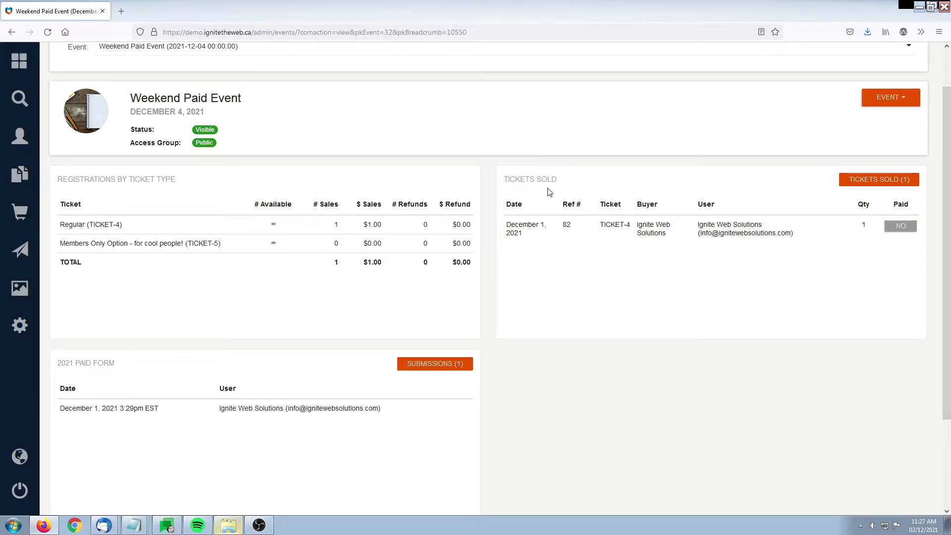
Step: Open the TICKETS SOLD (1) registrations report for the Weekend Paid Event
drag(501, 182, 569, 180)
click(609, 289)
click(880, 180)
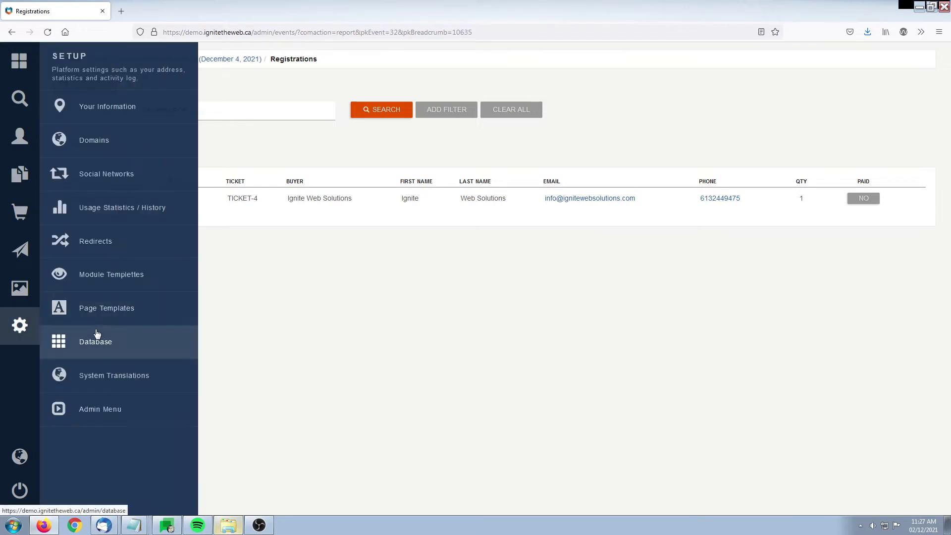
Step: Export the registrations list via DATA > EXPORT and open Weekend Paid Event.xlsx in Excel
click(573, 315)
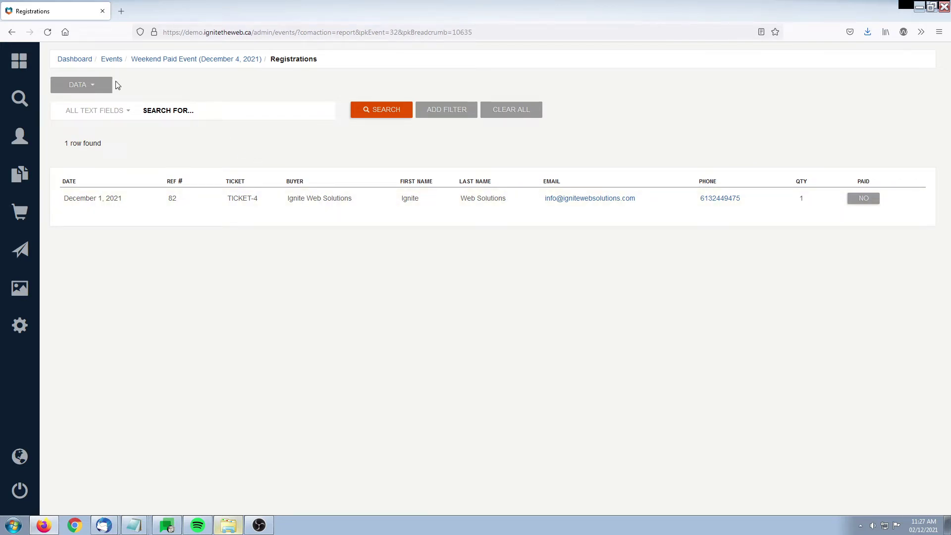
click(99, 85)
click(79, 101)
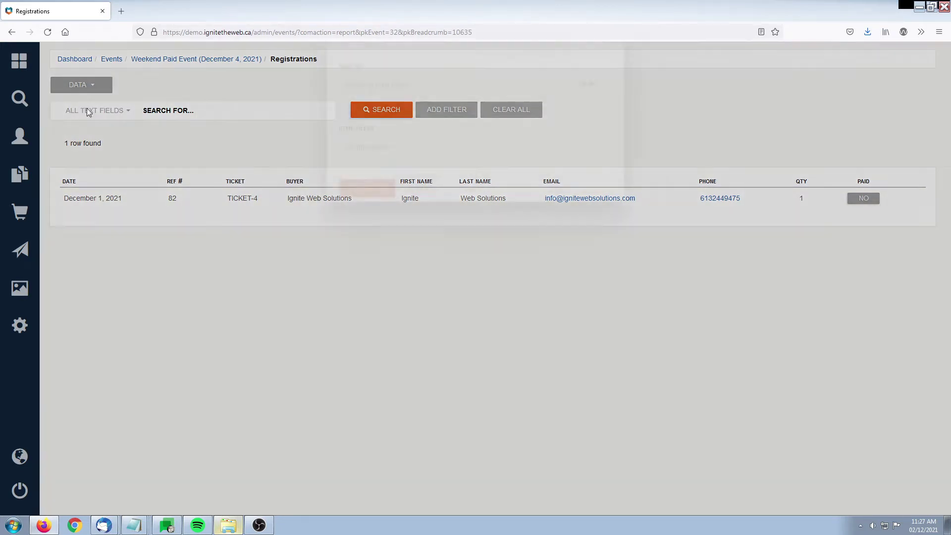
click(373, 232)
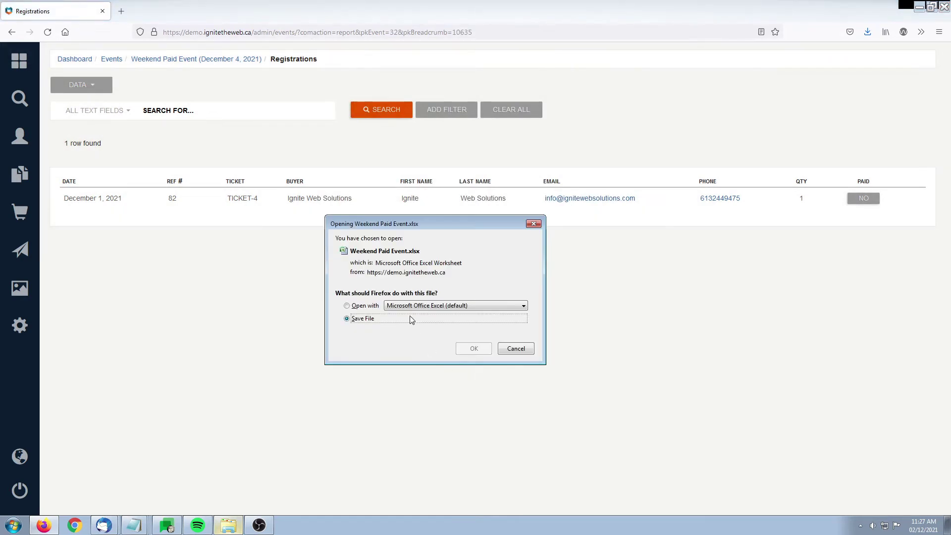
click(365, 306)
click(473, 348)
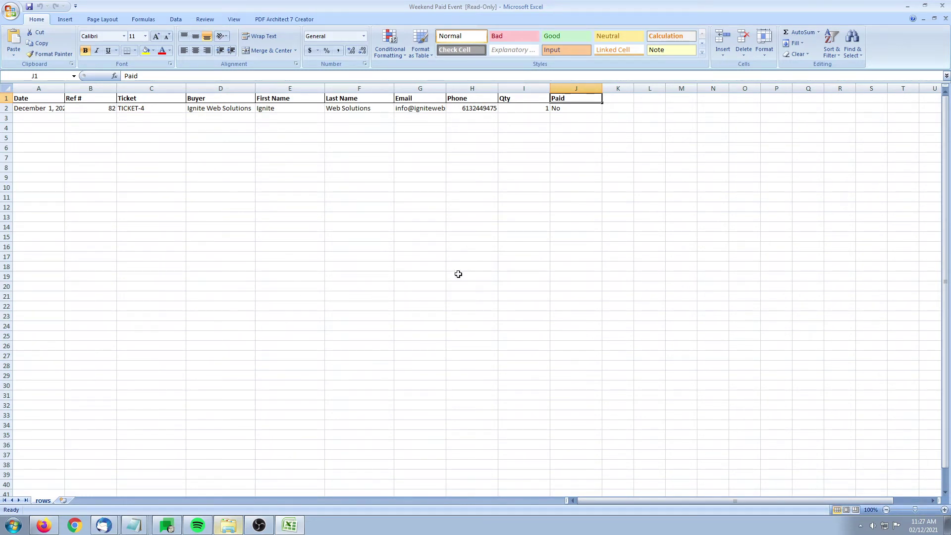
Step: Close the Excel workbook and go back to the Weekend Paid Event summary
click(944, 7)
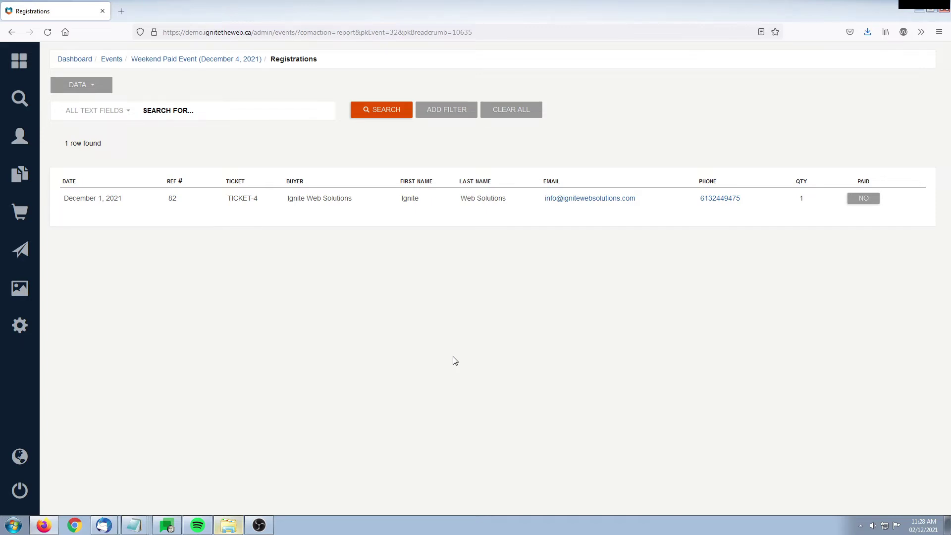
click(13, 32)
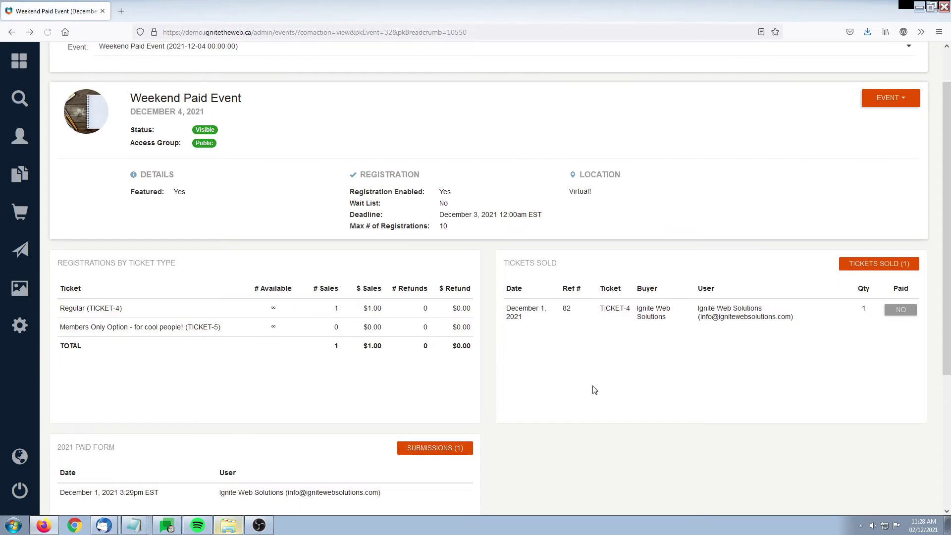
Step: Scroll down to 2021 Paid Form and open its SUBMISSIONS (1) list
scroll(580, 381, down, 4)
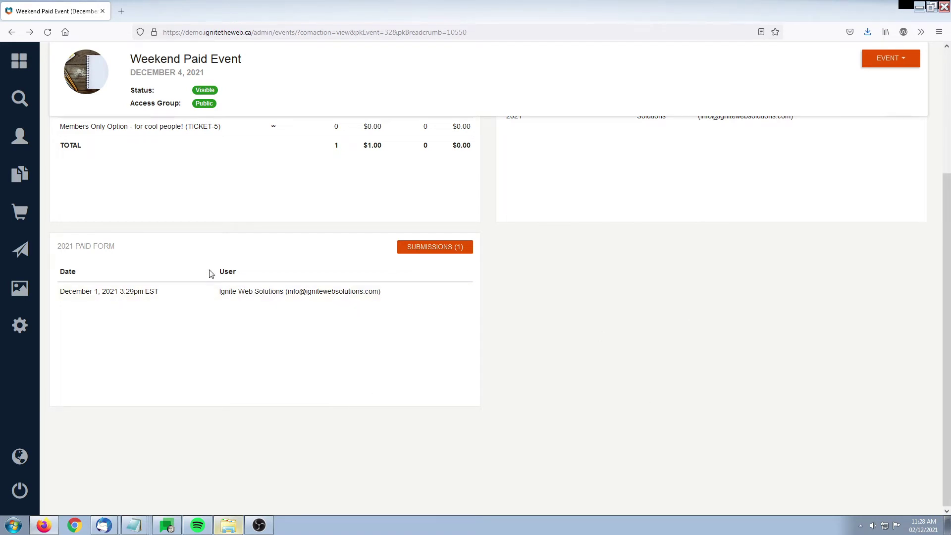
click(437, 251)
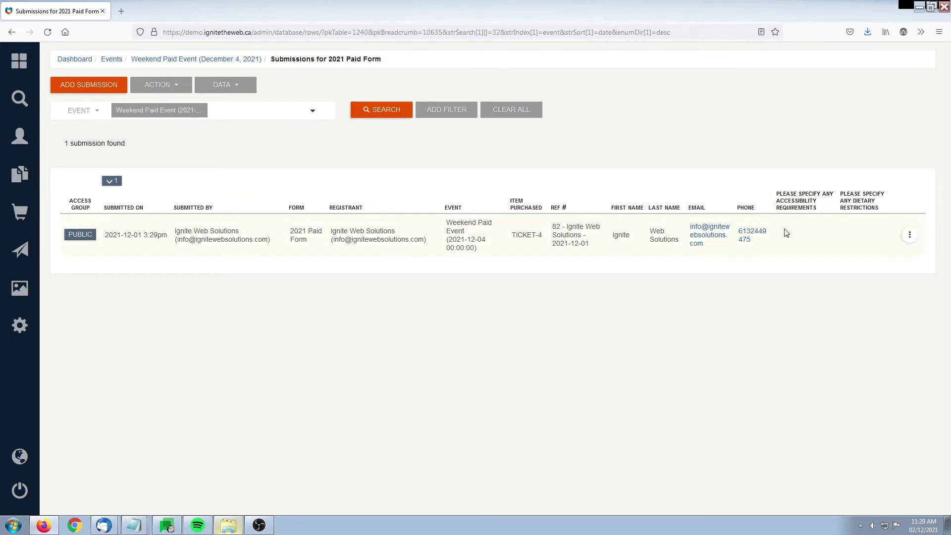
Step: Export the 2021 Paid Form submissions as an xlsx download, choosing to open it in Excel
mouse_move(796, 217)
click(170, 86)
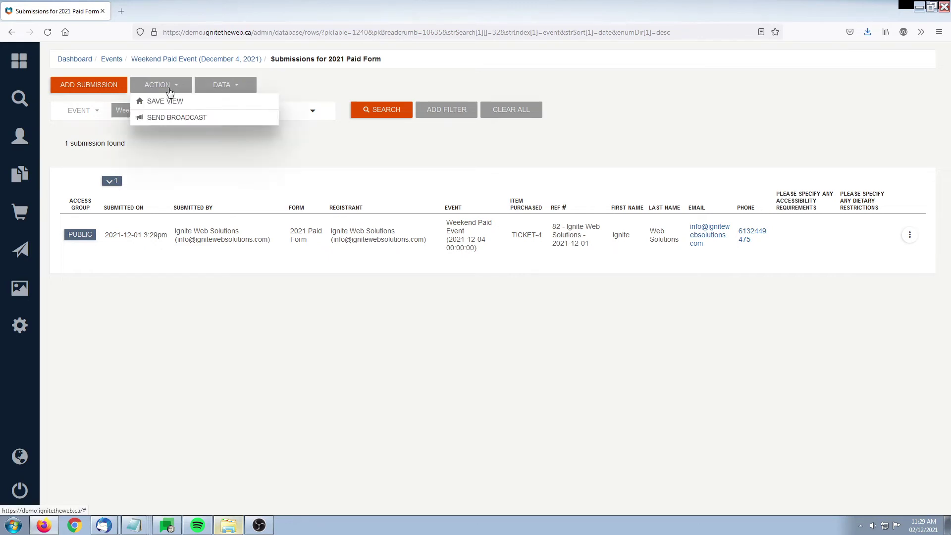
click(222, 85)
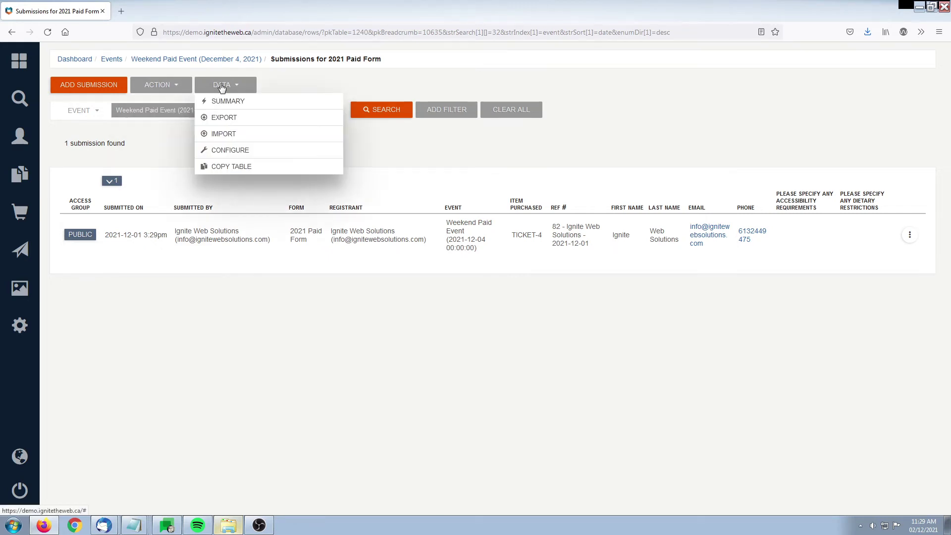
click(224, 119)
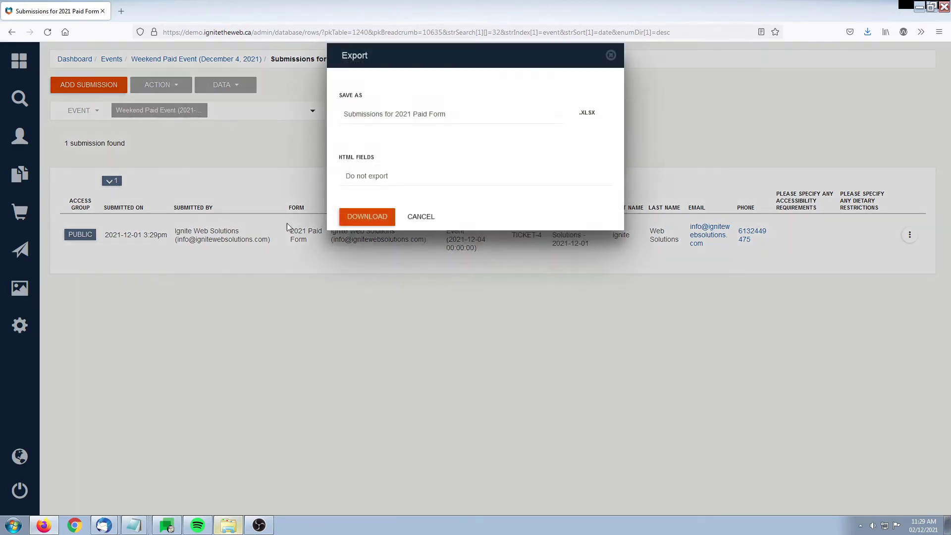
click(368, 230)
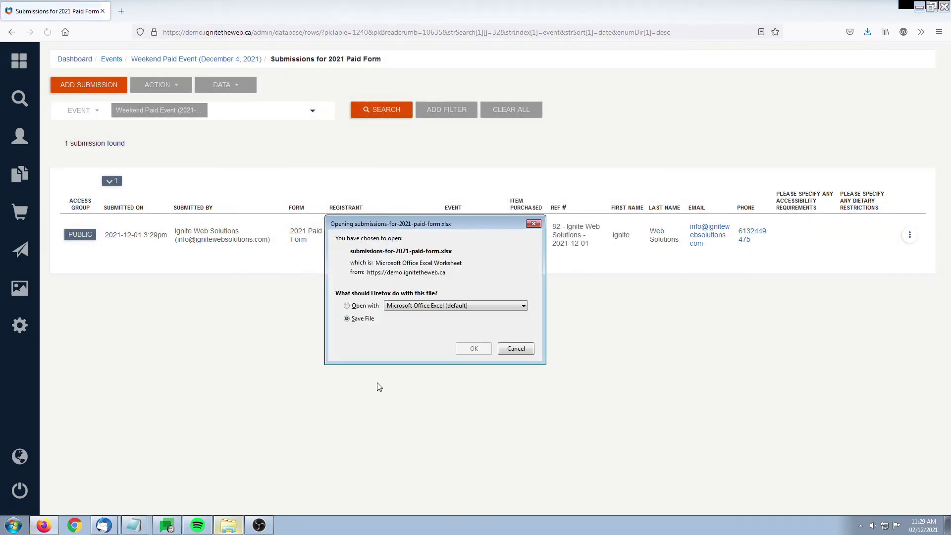
click(369, 307)
Step: Open submissions-for-2021-paid-form.xlsx in Excel, then close Excel to return to the submissions
click(468, 350)
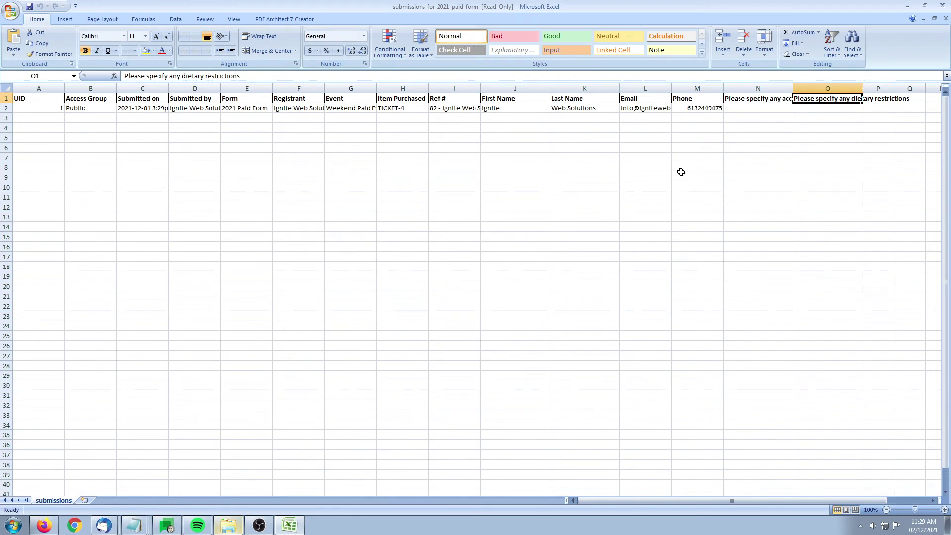
click(942, 6)
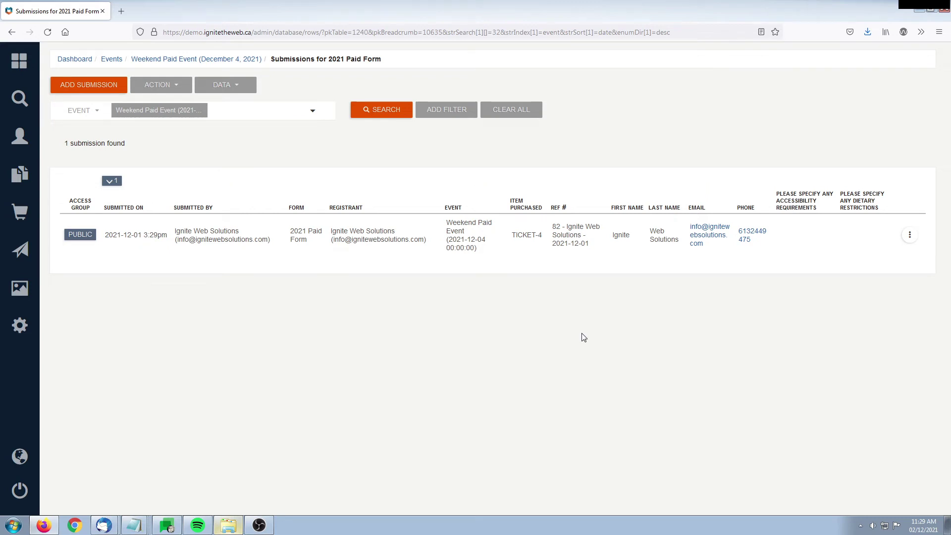
click(160, 85)
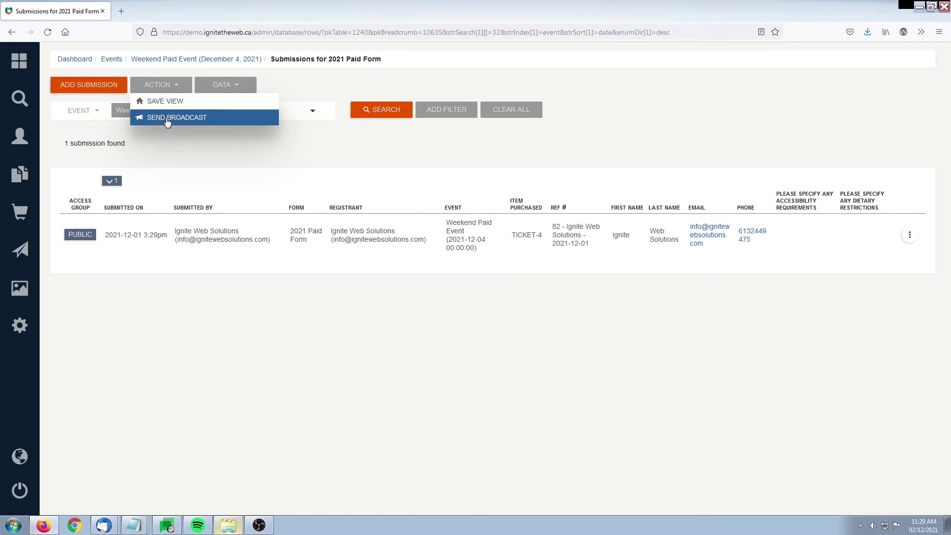
click(400, 403)
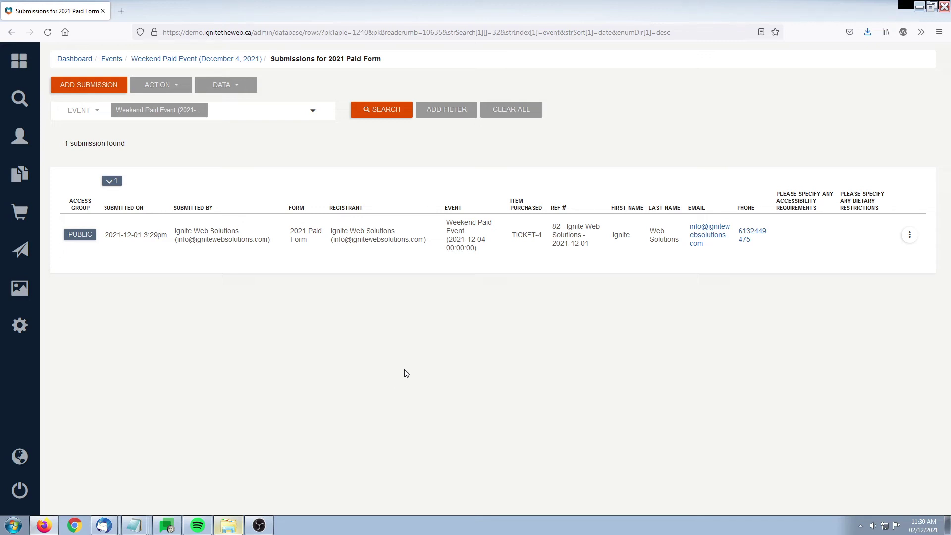
click(158, 85)
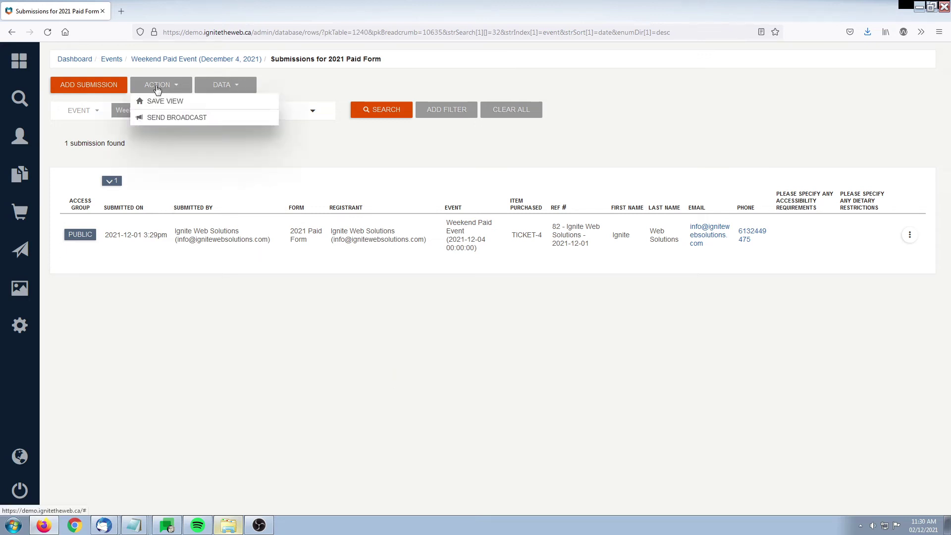
click(162, 119)
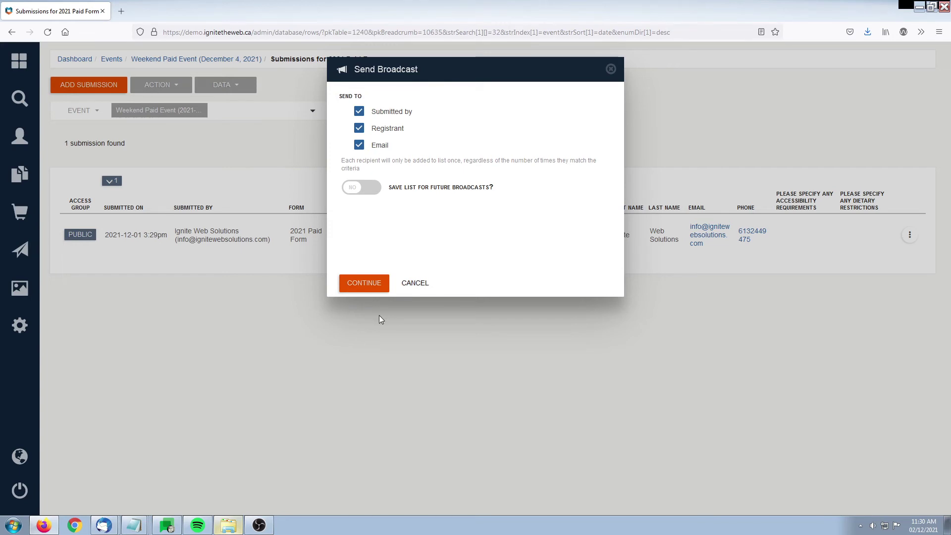
click(415, 283)
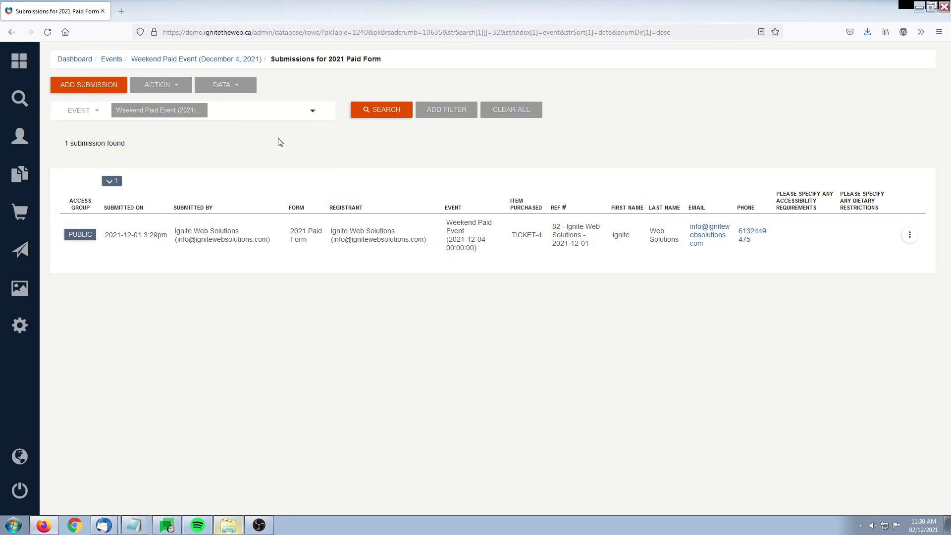
click(241, 89)
Step: View the DATA > Summary report with Exclude Empty Data, then return via the Weekend Paid Event breadcrumb
click(226, 104)
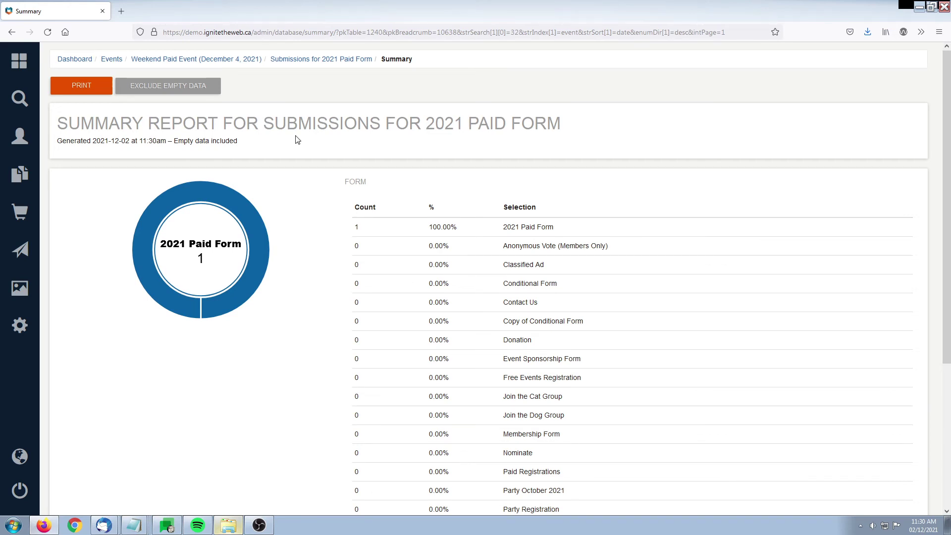
click(167, 89)
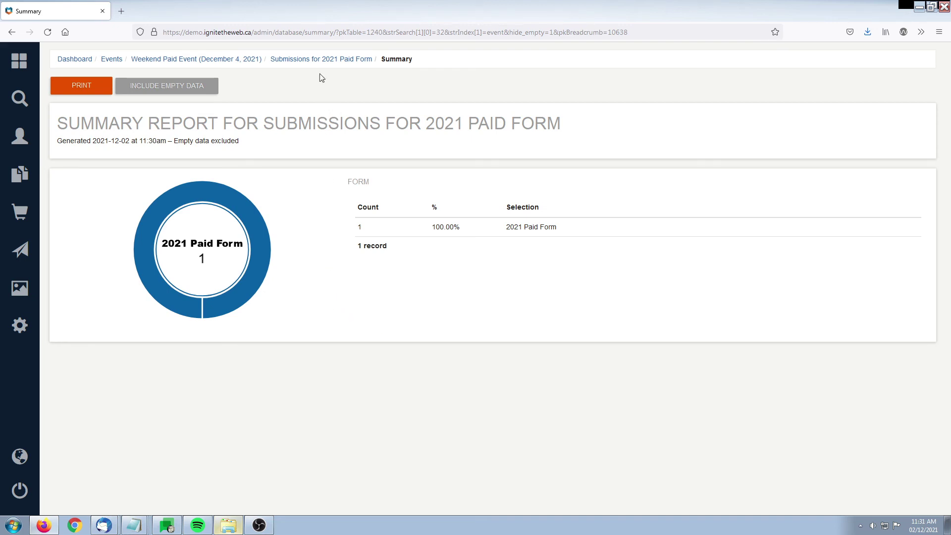
click(221, 59)
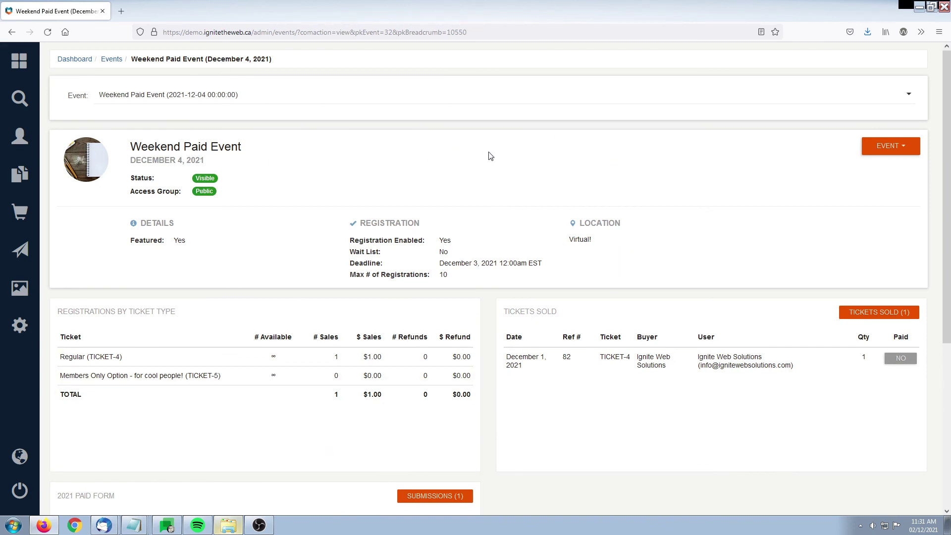
click(894, 152)
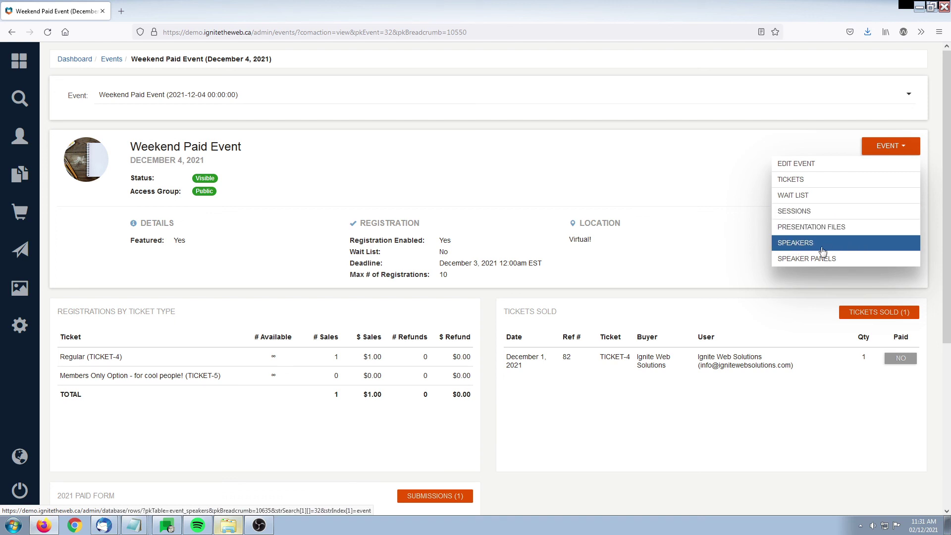
click(682, 475)
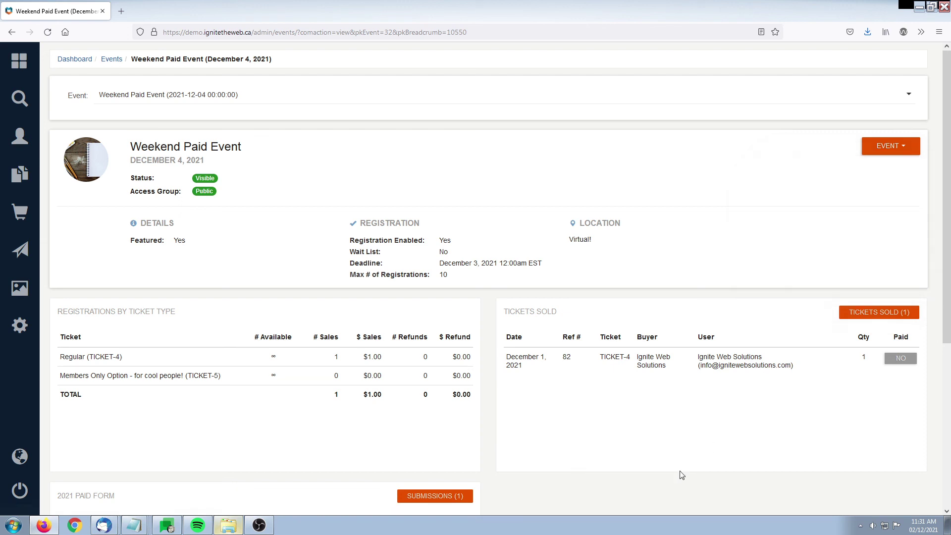